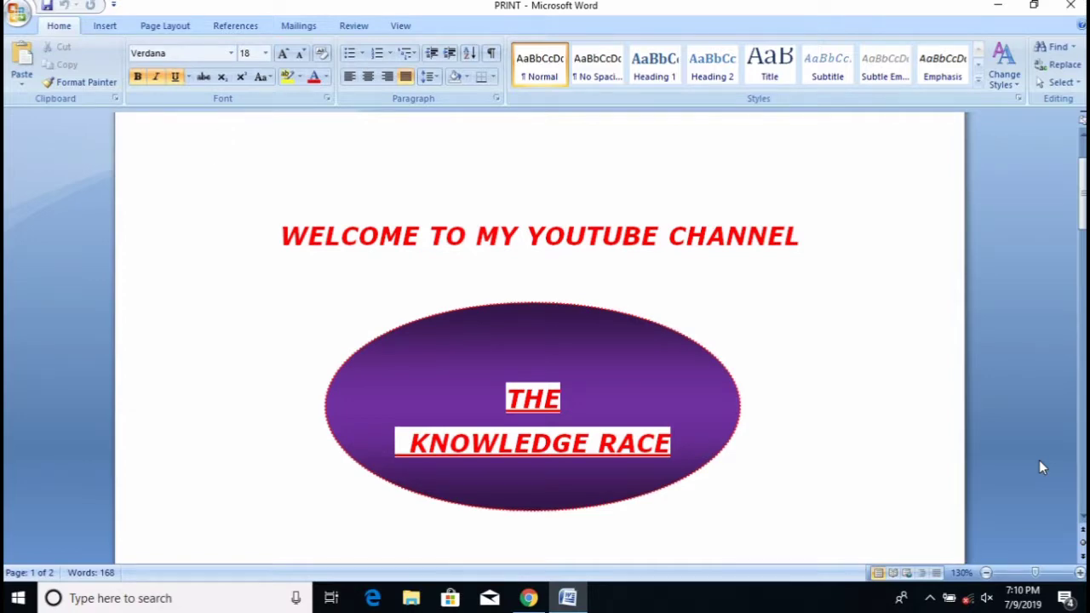
# Scroll down to the Q:- heading and the PRINT answer on woodblock, Bi Sheng and Gutenberg.
pyautogui.scroll(-1, 1014, 438)
pyautogui.scroll(-2, 1014, 446)
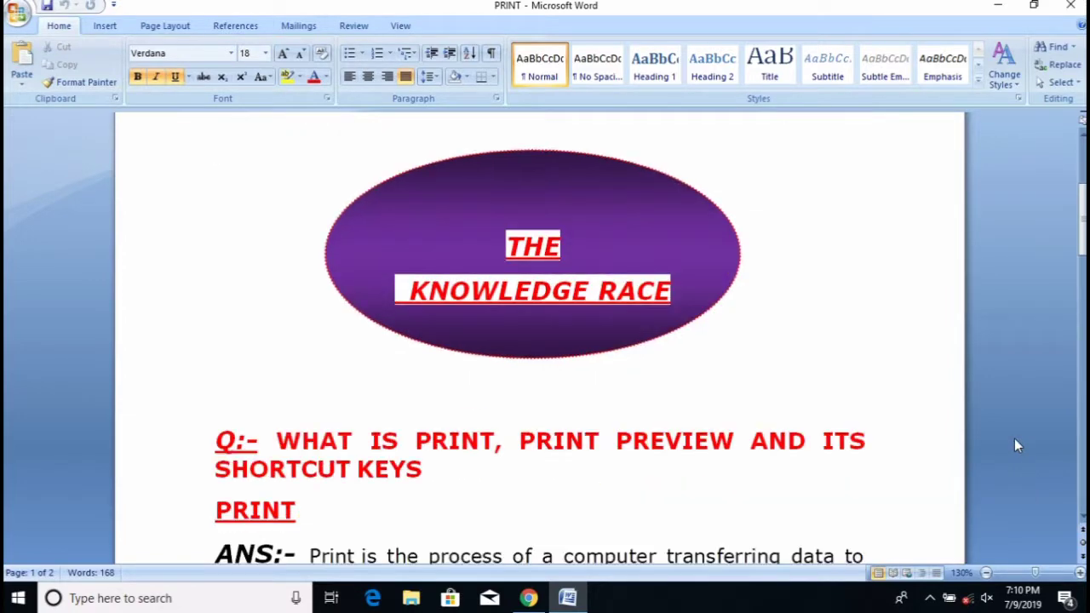
pyautogui.scroll(-3, 1014, 446)
pyautogui.scroll(-2, 1014, 445)
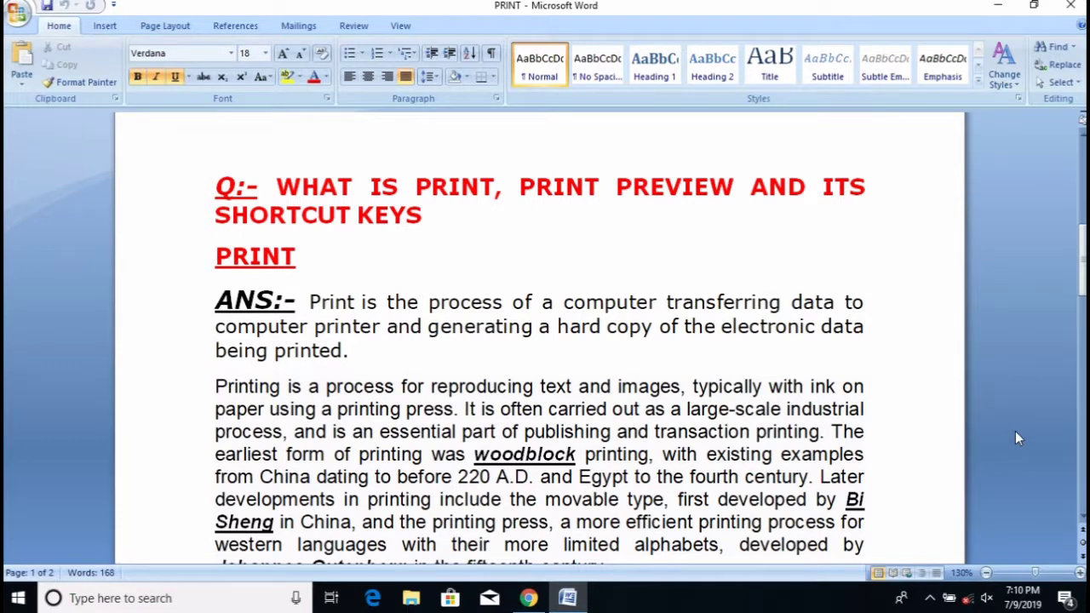
pyautogui.scroll(-1, 1015, 438)
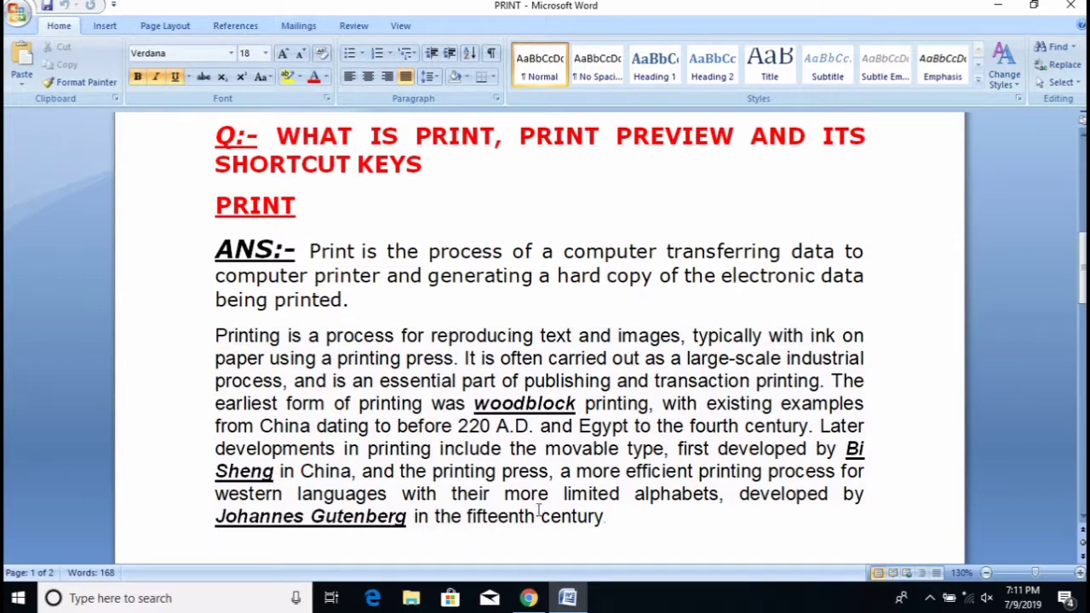
# Scroll to page 2 showing PRINT PREVIEW and the shortcut keys CTRL+P and CTRL+F2.
pyautogui.scroll(-1, 642, 468)
pyautogui.scroll(-1, 642, 468)
pyautogui.scroll(-2, 642, 469)
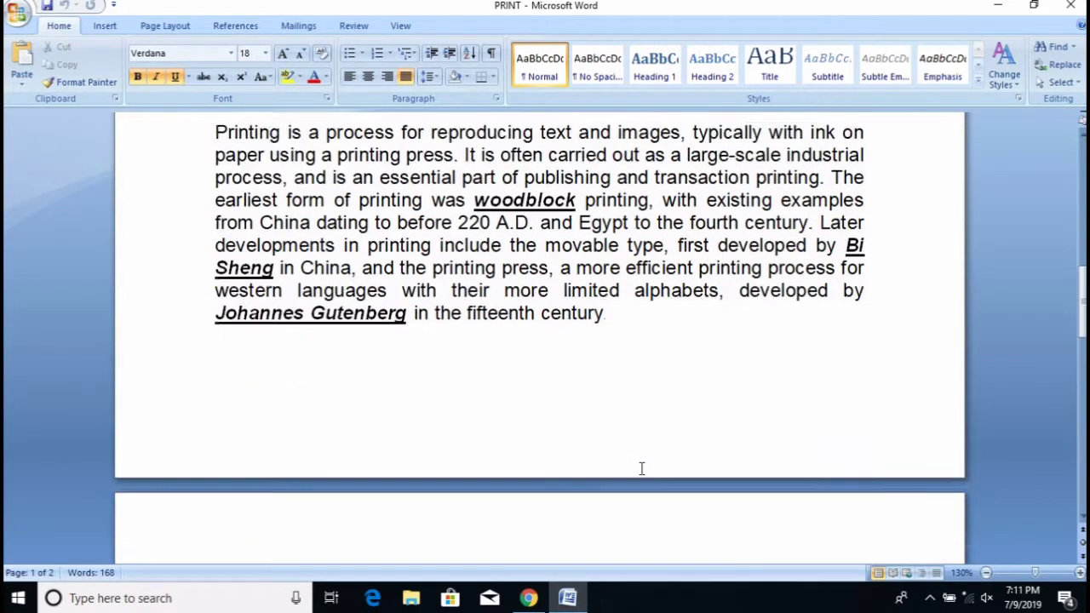
pyautogui.scroll(-3, 642, 469)
pyautogui.scroll(-2, 642, 468)
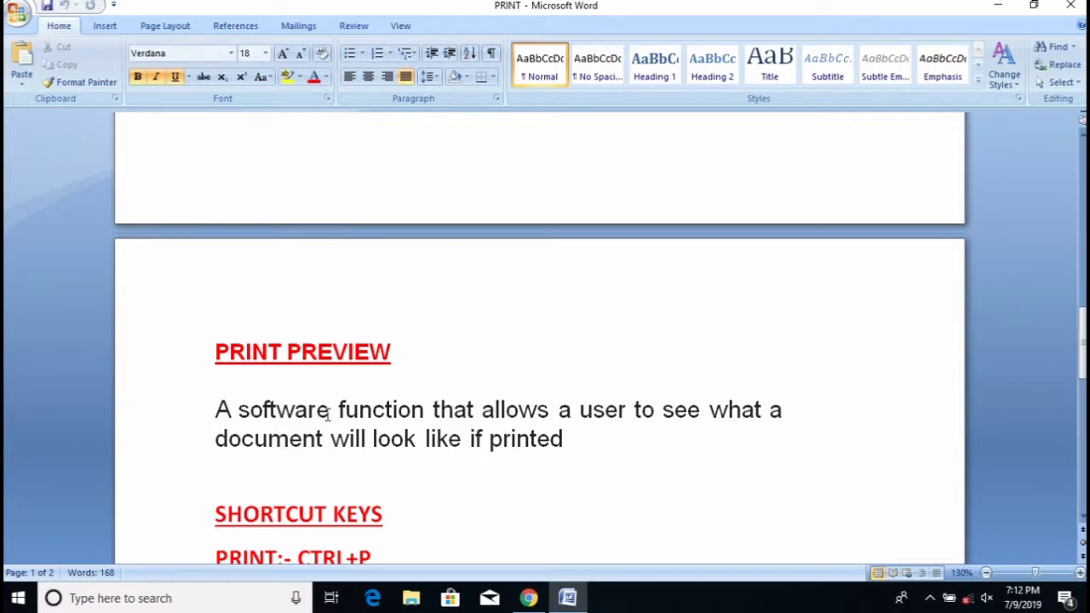
pyautogui.scroll(-1, 419, 506)
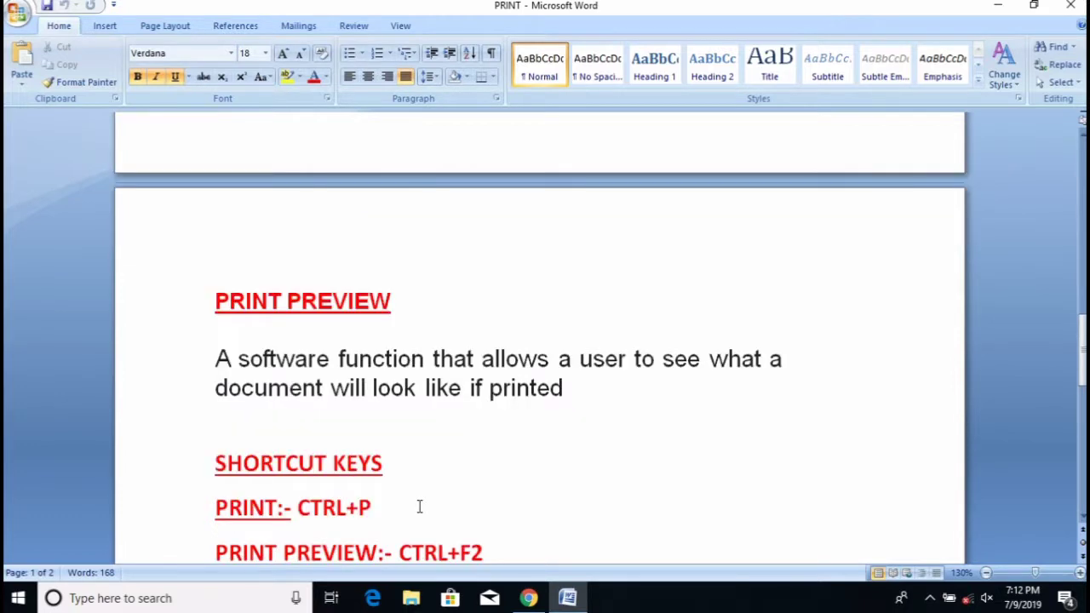
pyautogui.scroll(-1, 419, 507)
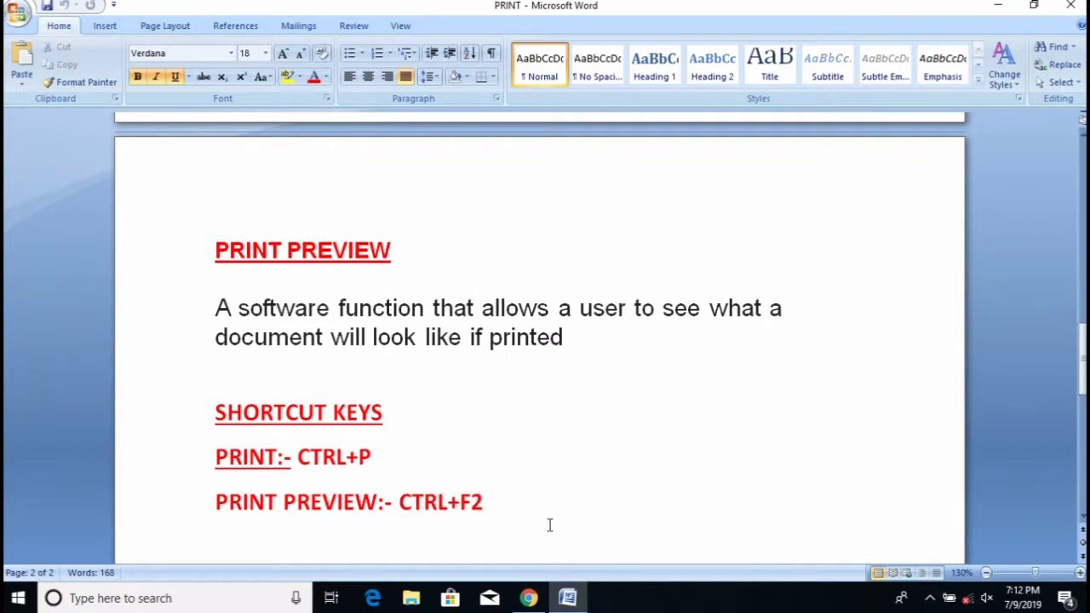
pyautogui.click(15, 16)
pyautogui.moveTo(48, 191)
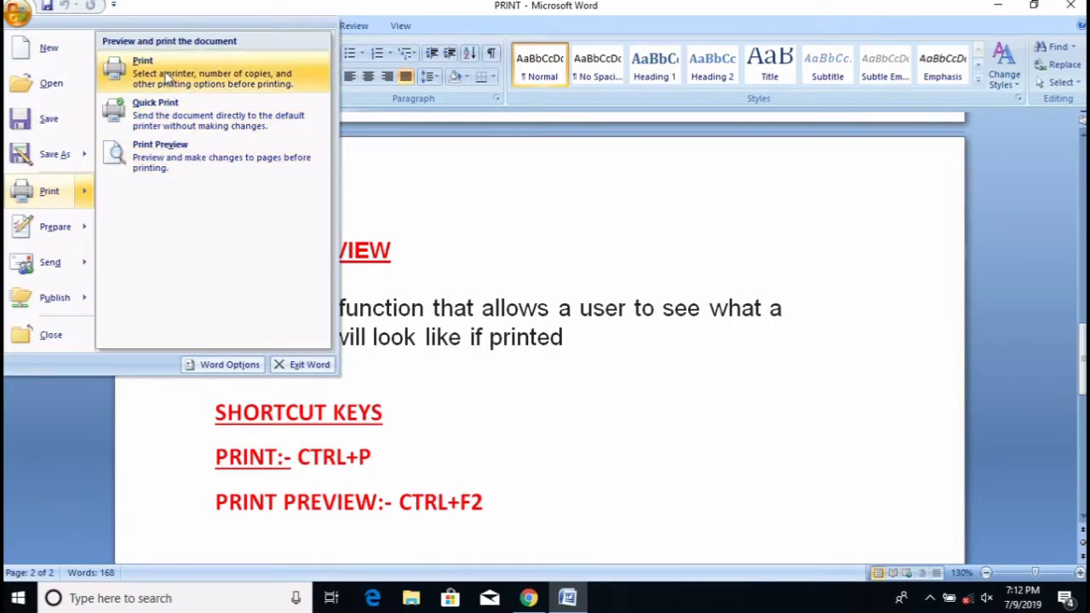
pyautogui.click(428, 188)
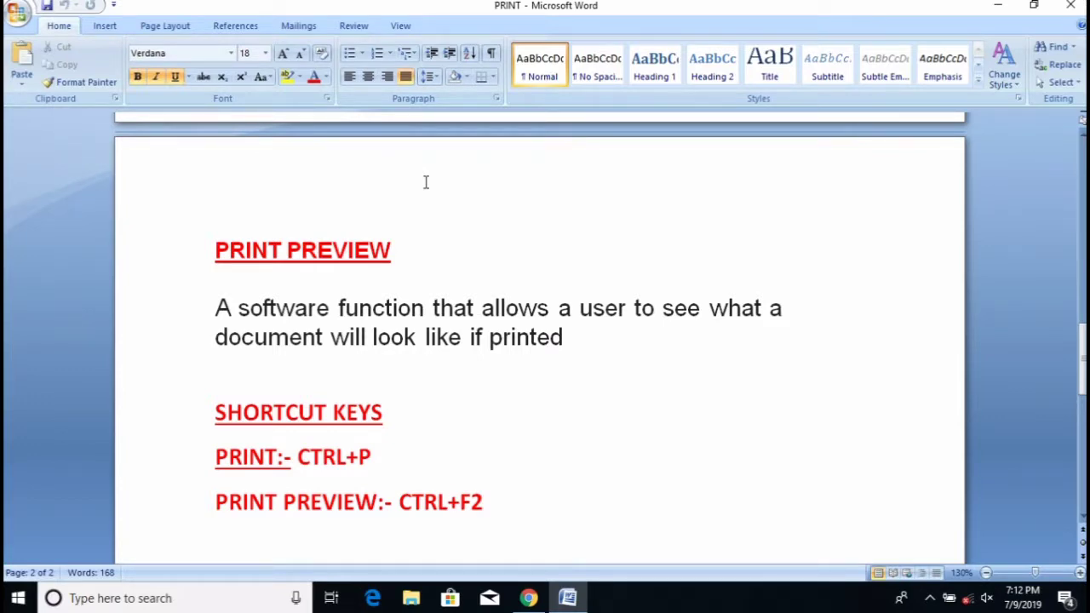
# Open the Print dialog with Ctrl+P and list the available printers, OneNote currently selected.
pyautogui.hotkey('ctrl', 'p')
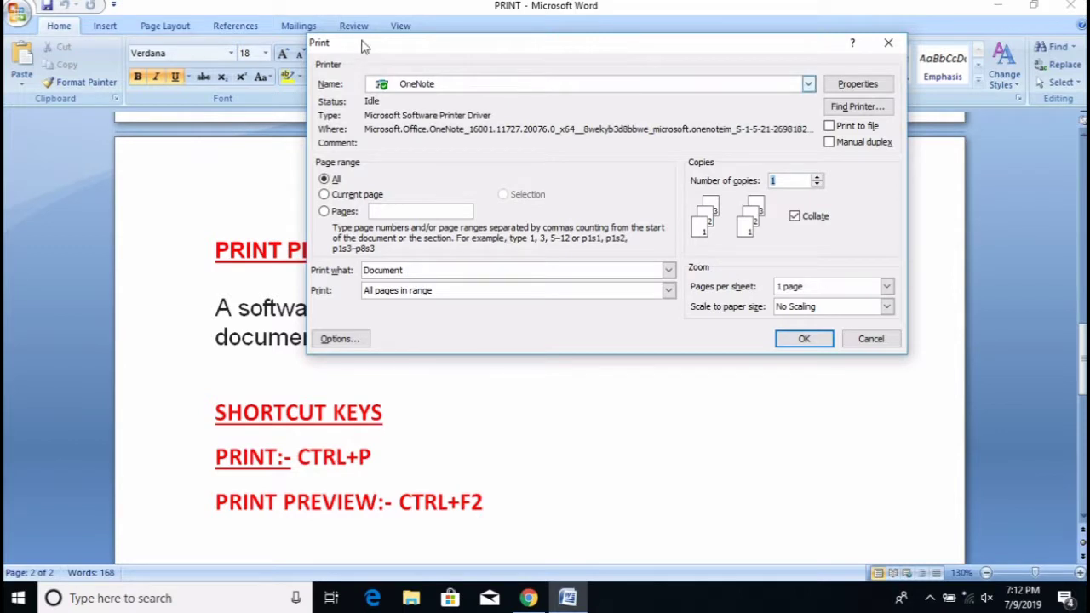
pyautogui.moveTo(449, 47); pyautogui.dragTo(322, 56)
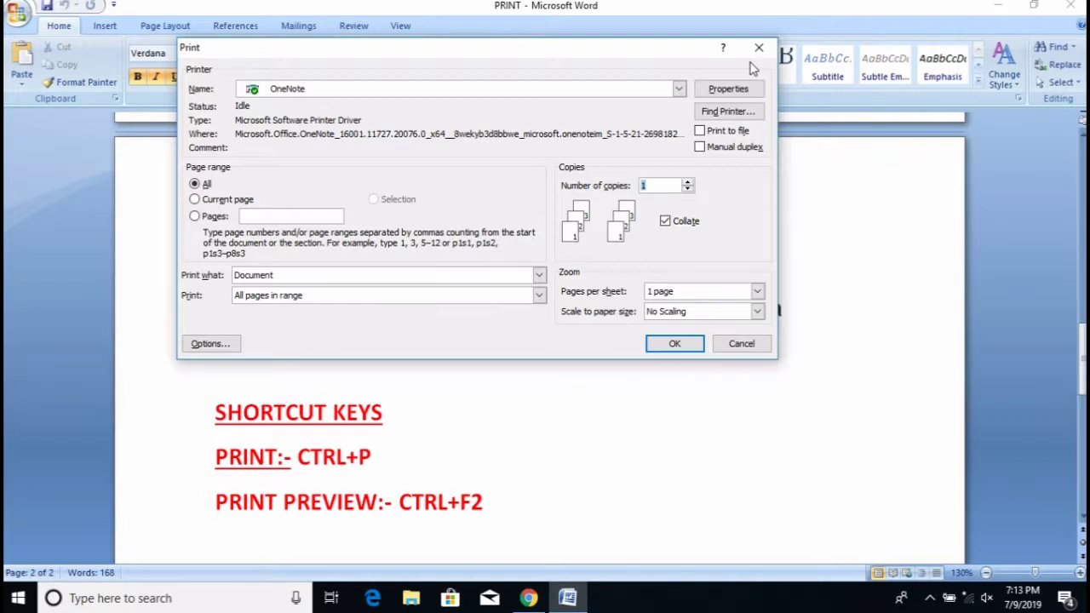
pyautogui.click(680, 89)
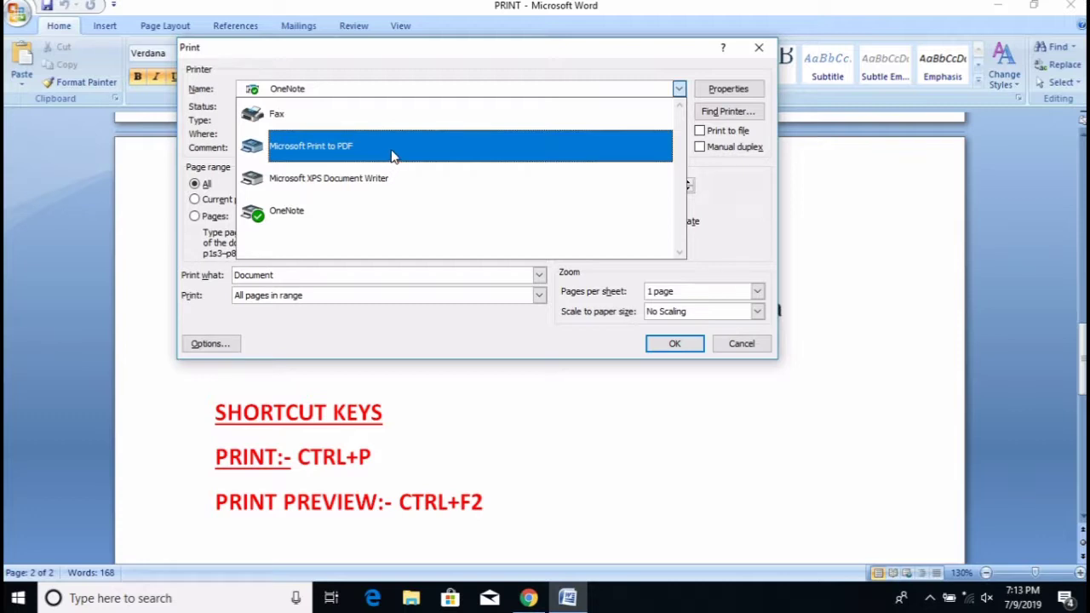
# Pick Microsoft Print to PDF from the printer Name list.
pyautogui.click(391, 154)
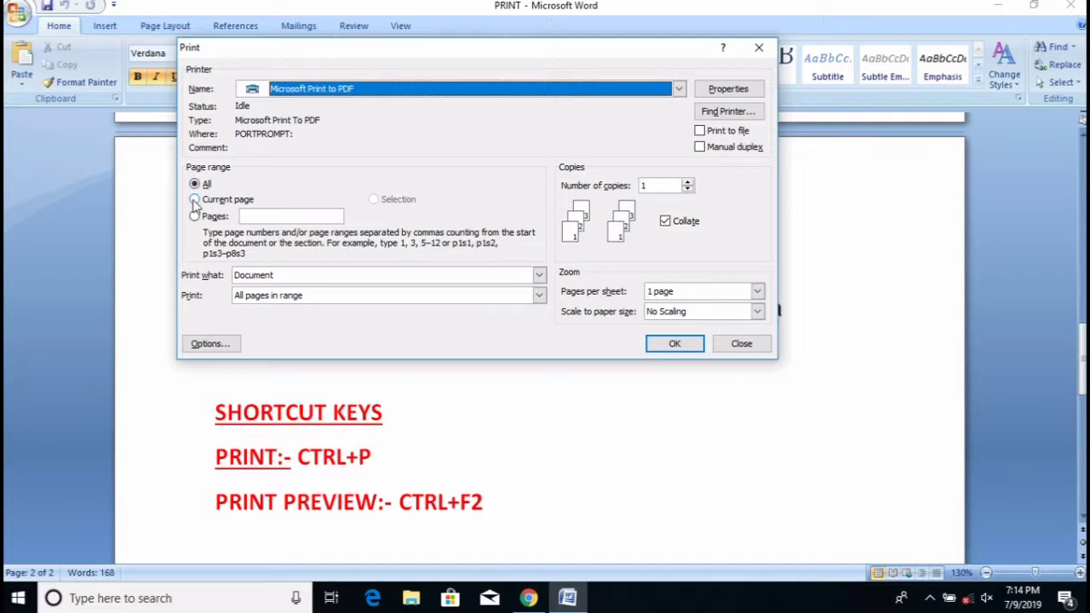
# After trying Current page, set the page range to the Pages option.
pyautogui.click(194, 199)
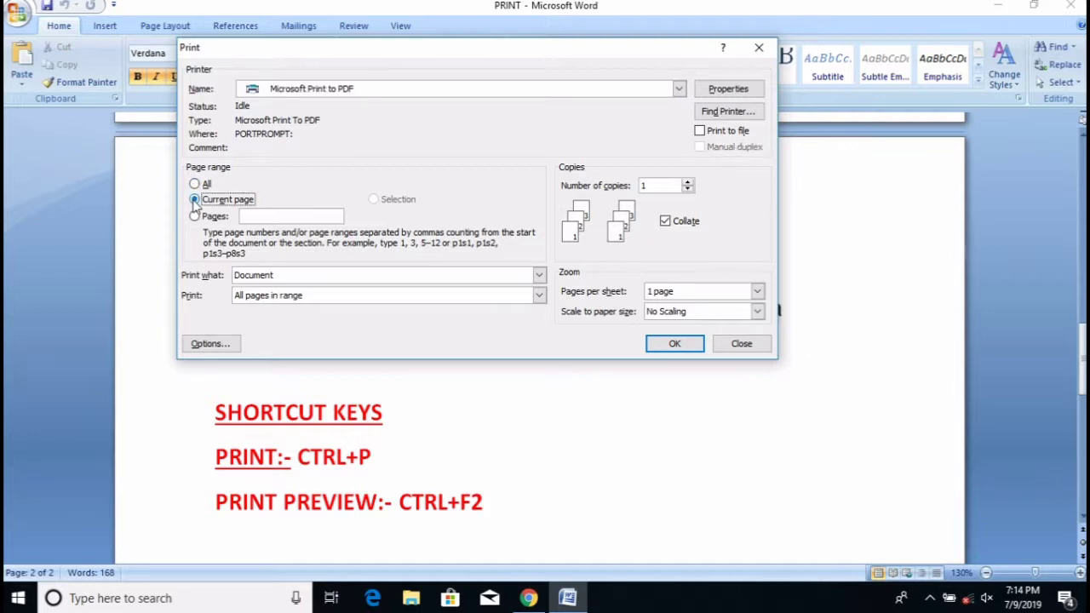
pyautogui.click(194, 216)
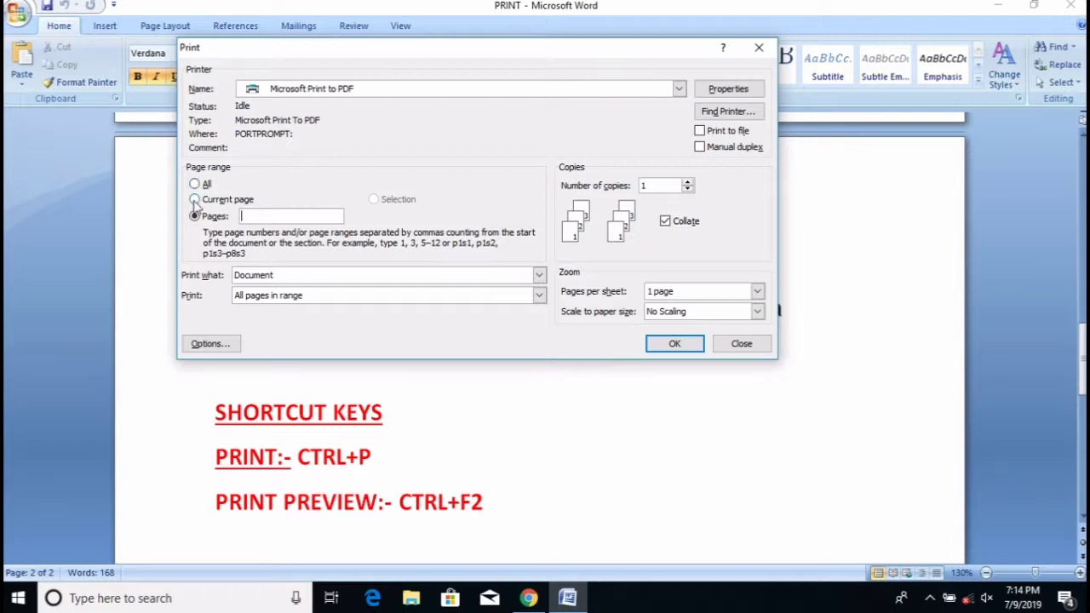
pyautogui.click(195, 200)
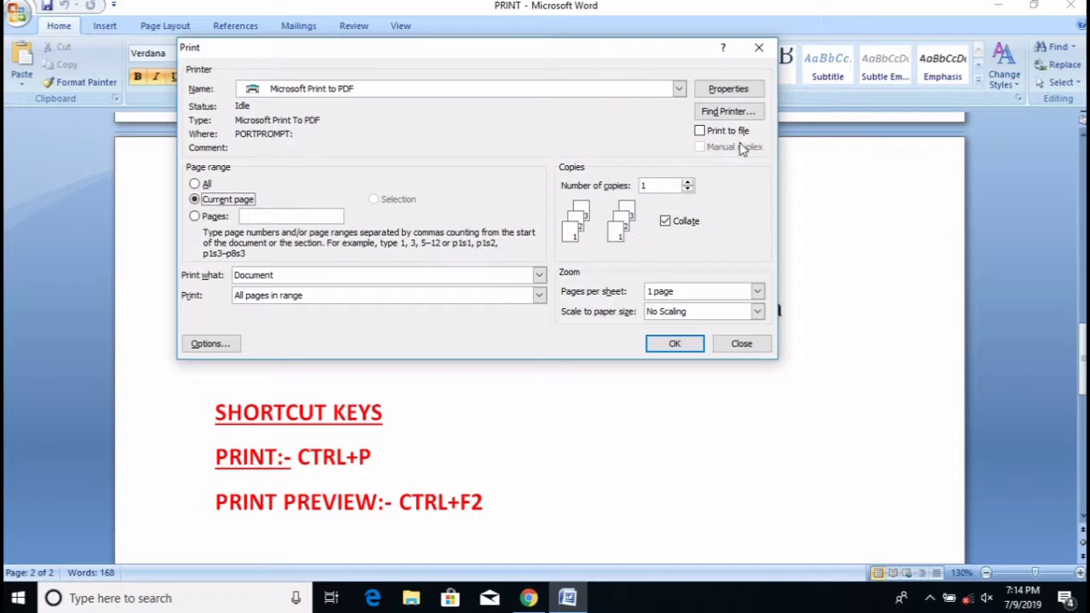
pyautogui.moveTo(506, 56); pyautogui.dragTo(222, 14)
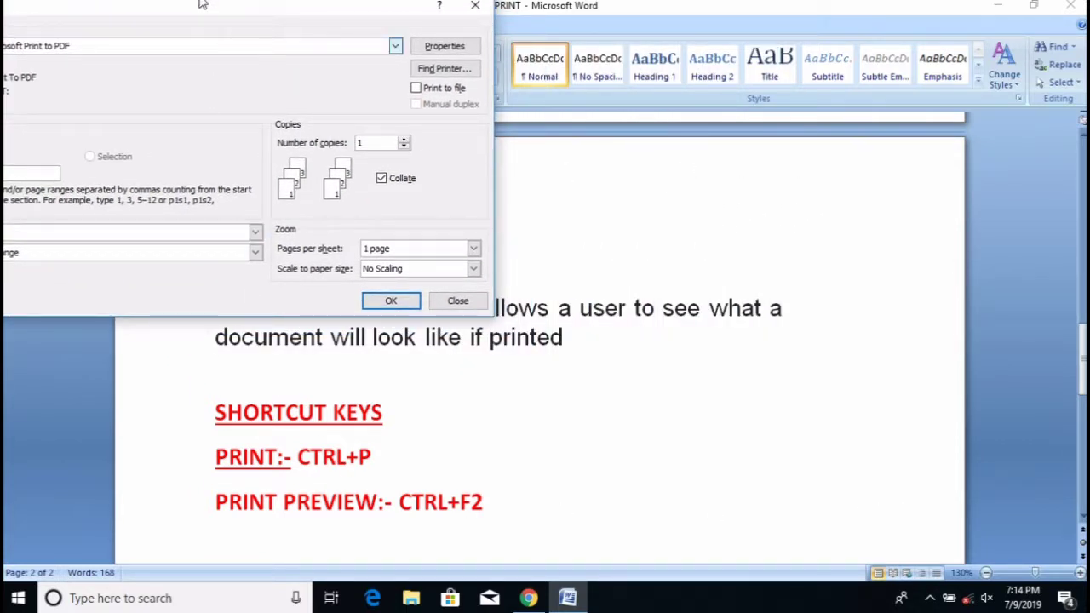
pyautogui.moveTo(195, 7); pyautogui.dragTo(416, 49)
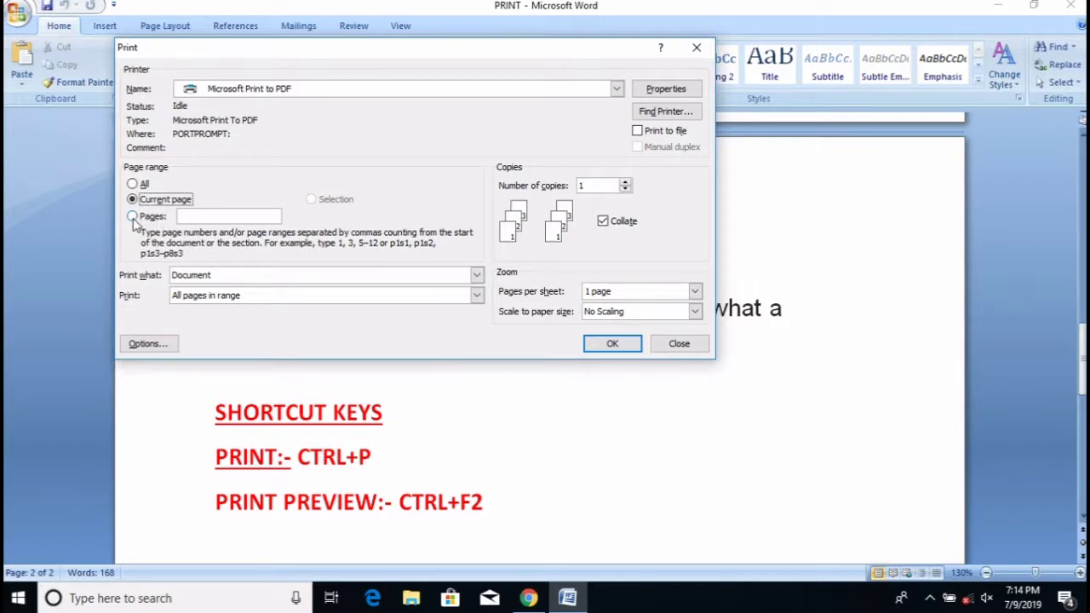
pyautogui.click(133, 217)
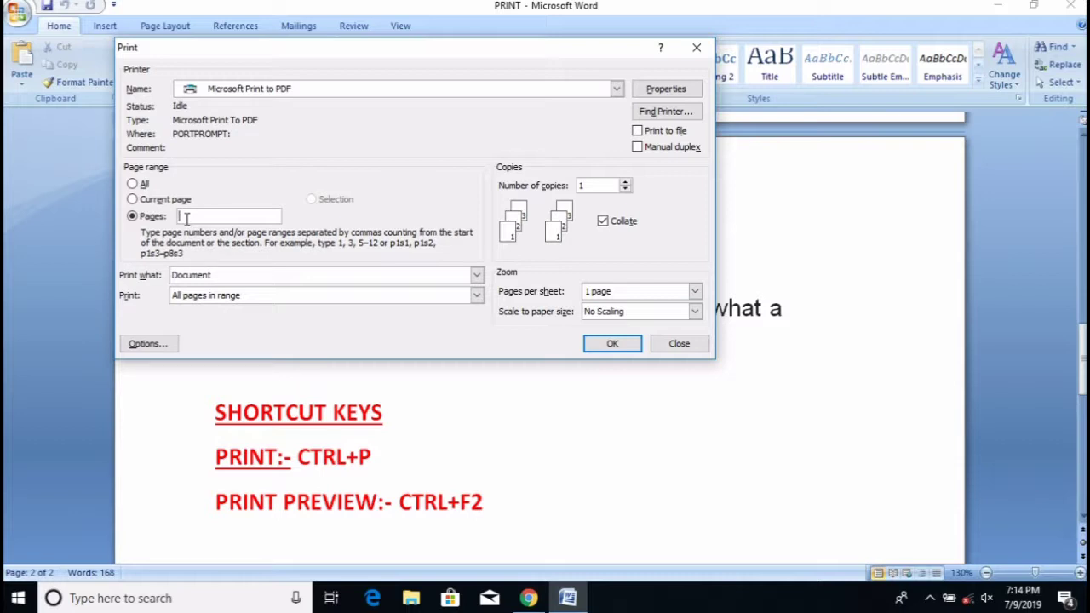
# Enter pages 5, 10,25 and leave the number of copies at 1.
pyautogui.write('5')
pyautogui.write(',')
pyautogui.write(' 1')
pyautogui.write('0,')
pyautogui.write('25')
pyautogui.click(624, 183)
pyautogui.click(626, 191)
pyautogui.click(626, 191)
pyautogui.click(476, 277)
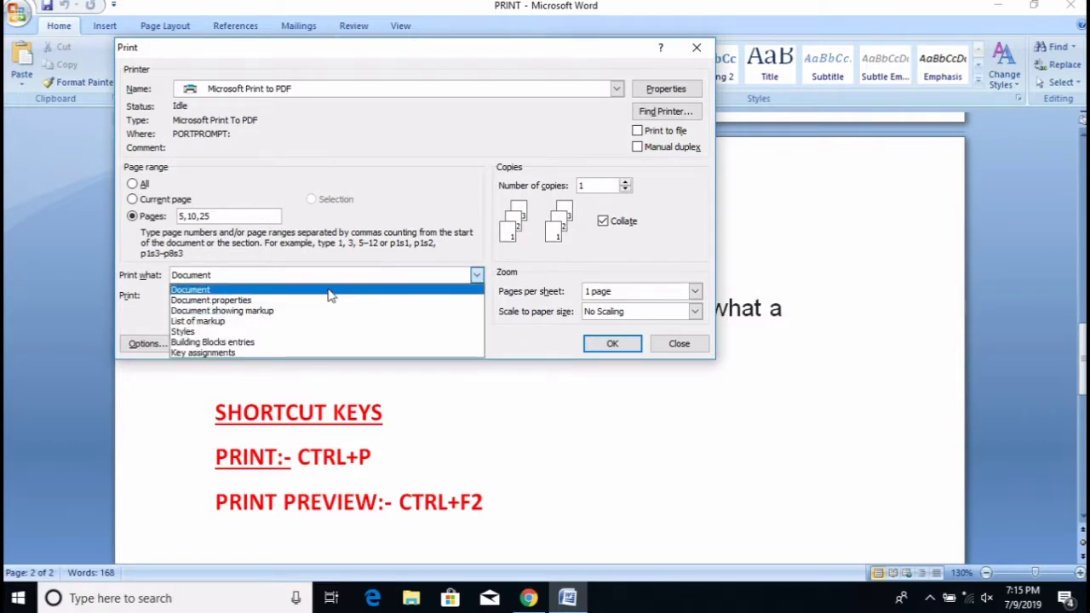
# Keep printing the Document, try Even pages and Odd pages, then return to All pages in range.
pyautogui.click(252, 292)
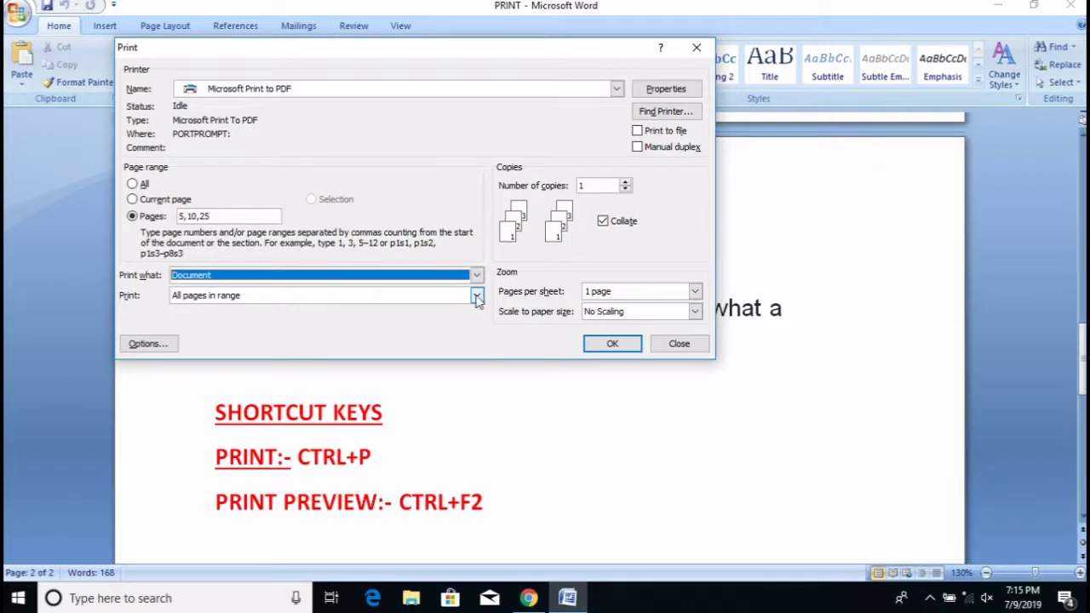
pyautogui.click(477, 297)
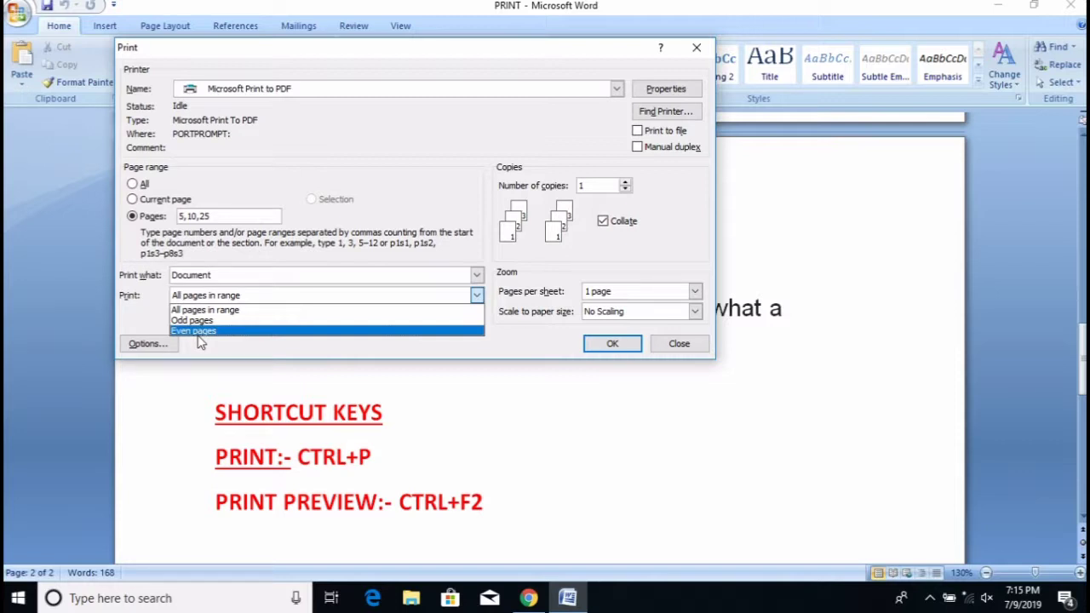
pyautogui.click(204, 332)
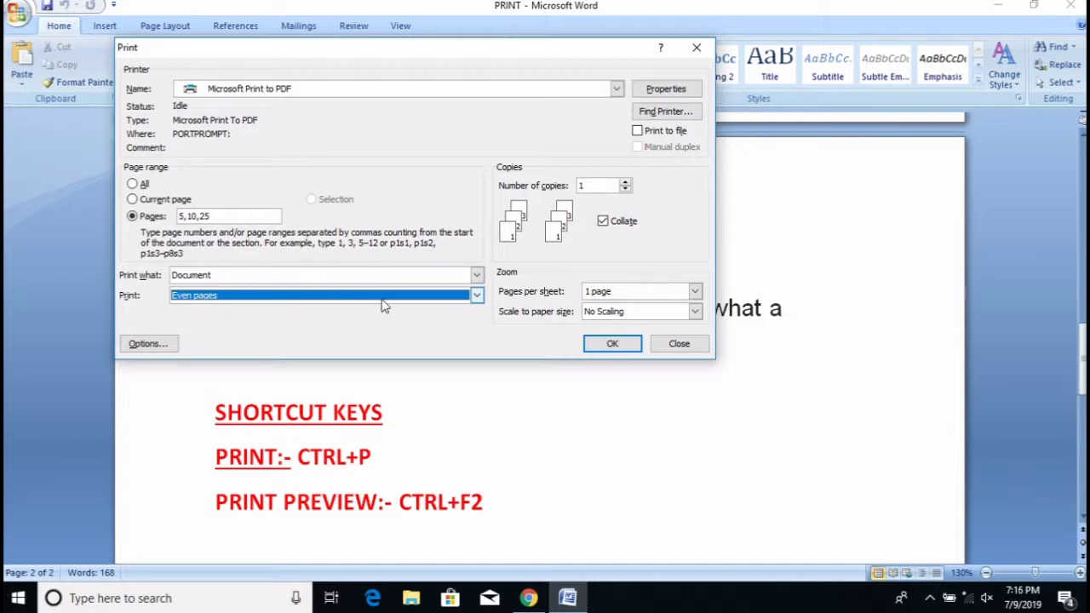
pyautogui.click(477, 298)
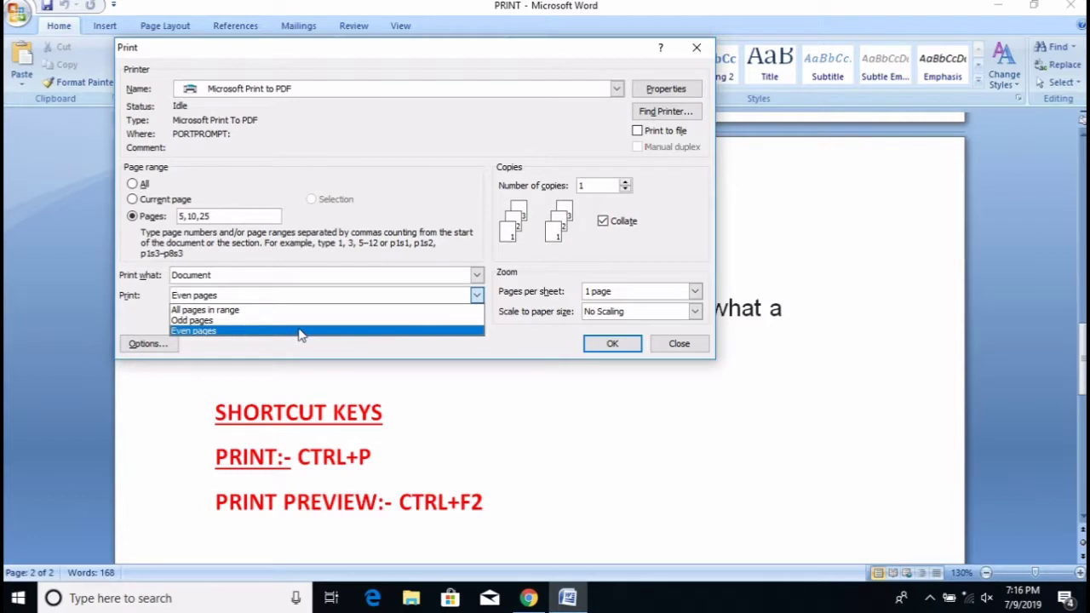
pyautogui.press('Up')
pyautogui.press('Return')
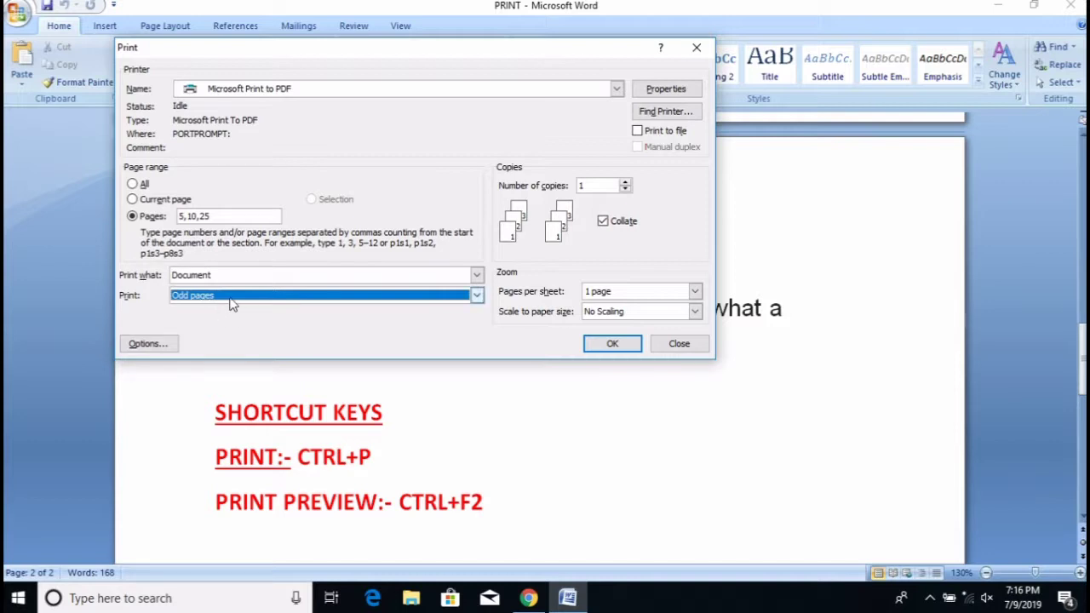
pyautogui.click(476, 294)
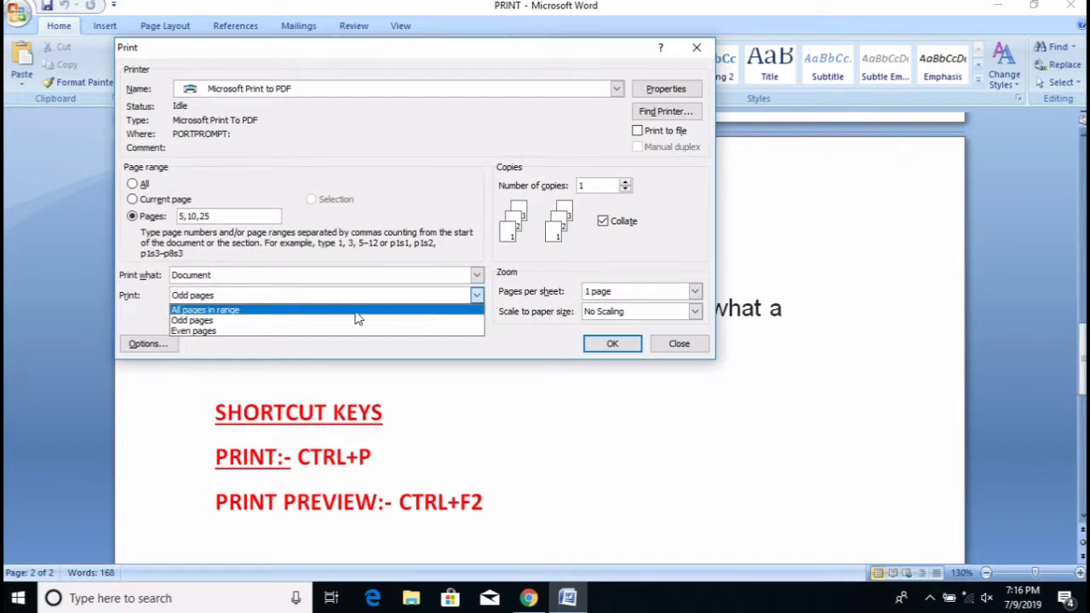
pyautogui.click(289, 312)
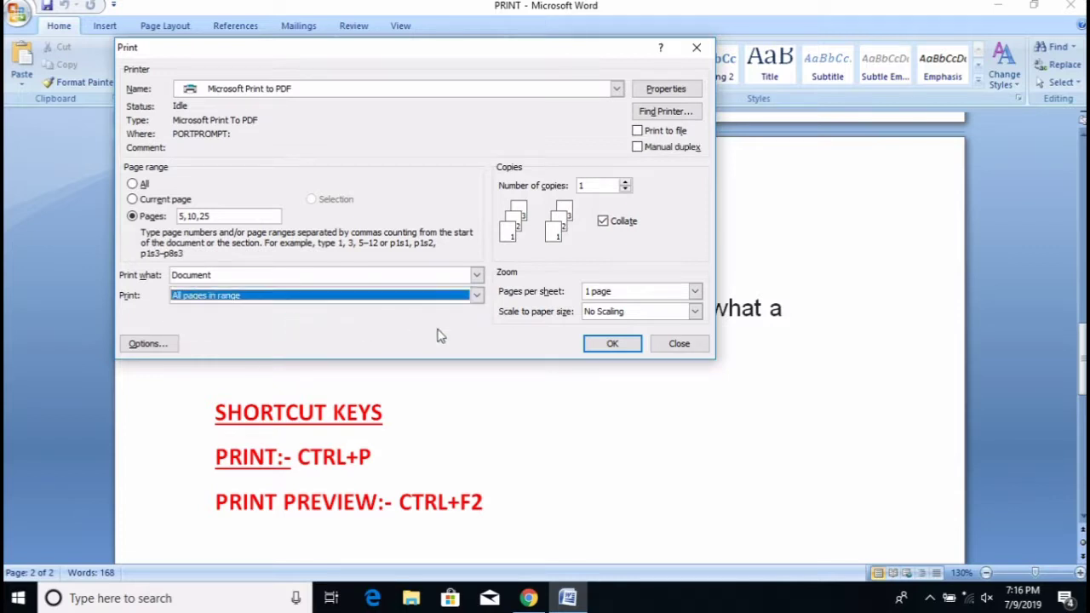
# Keep Pages per sheet at 1 page and set Scale to paper size to A4.
pyautogui.click(695, 293)
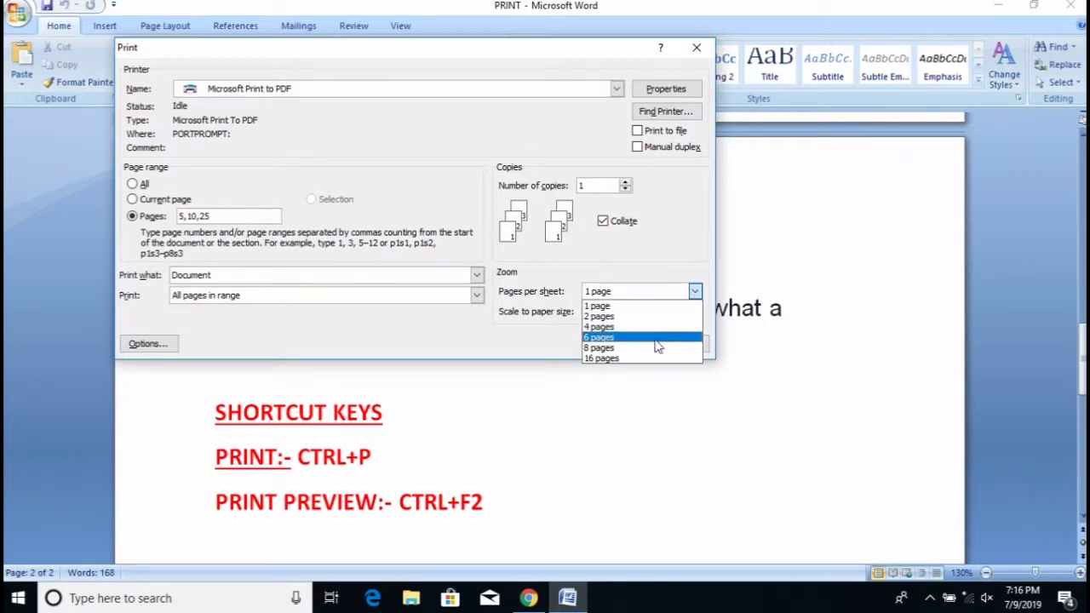
pyautogui.click(695, 294)
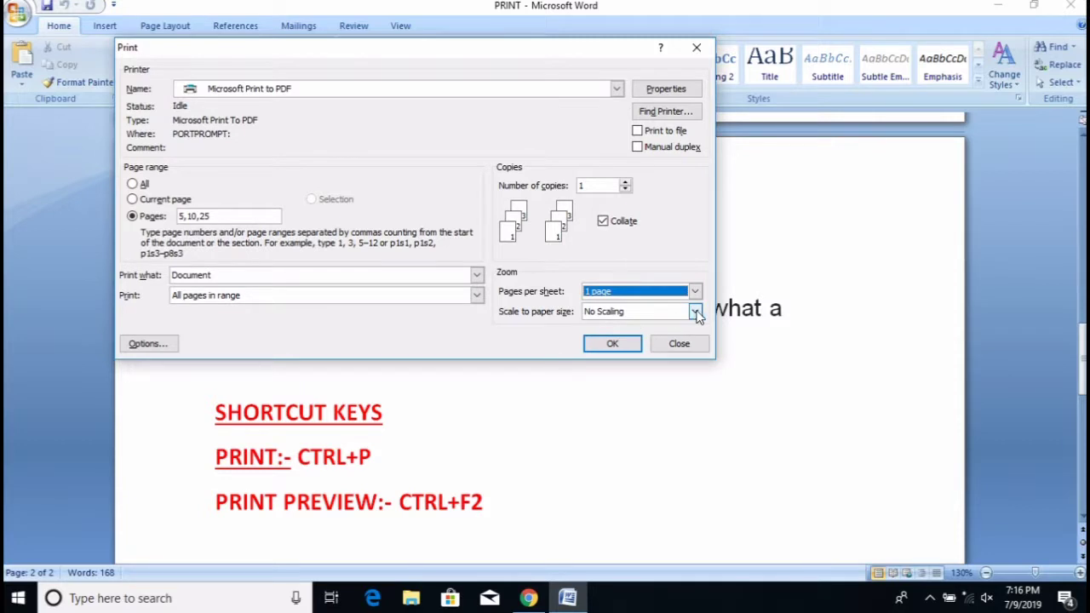
pyautogui.click(695, 312)
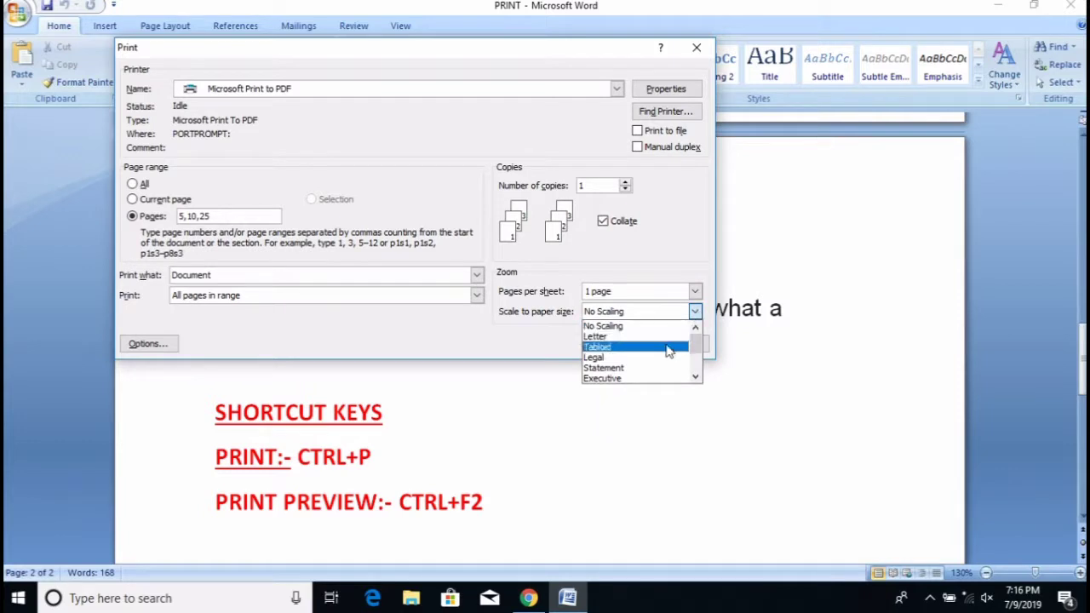
pyautogui.scroll(-3, 668, 351)
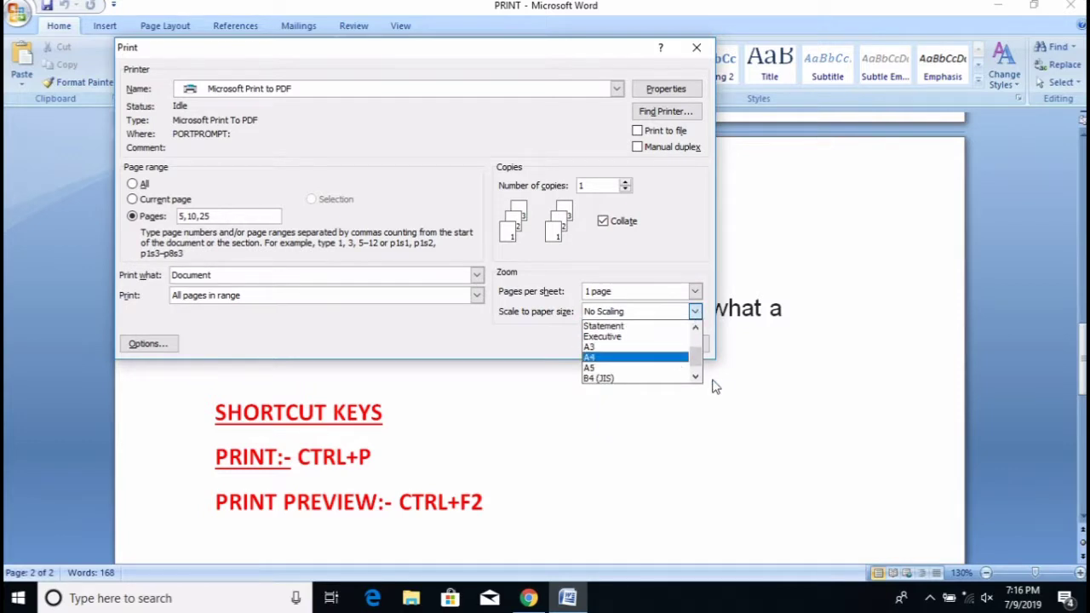
pyautogui.click(695, 378)
pyautogui.click(697, 329)
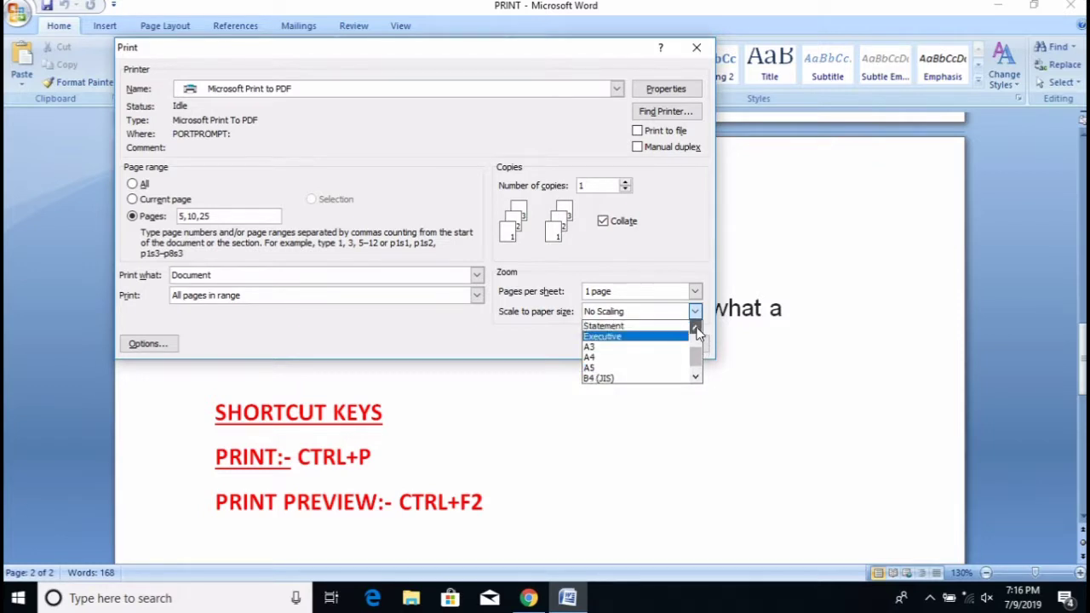
pyautogui.click(696, 329)
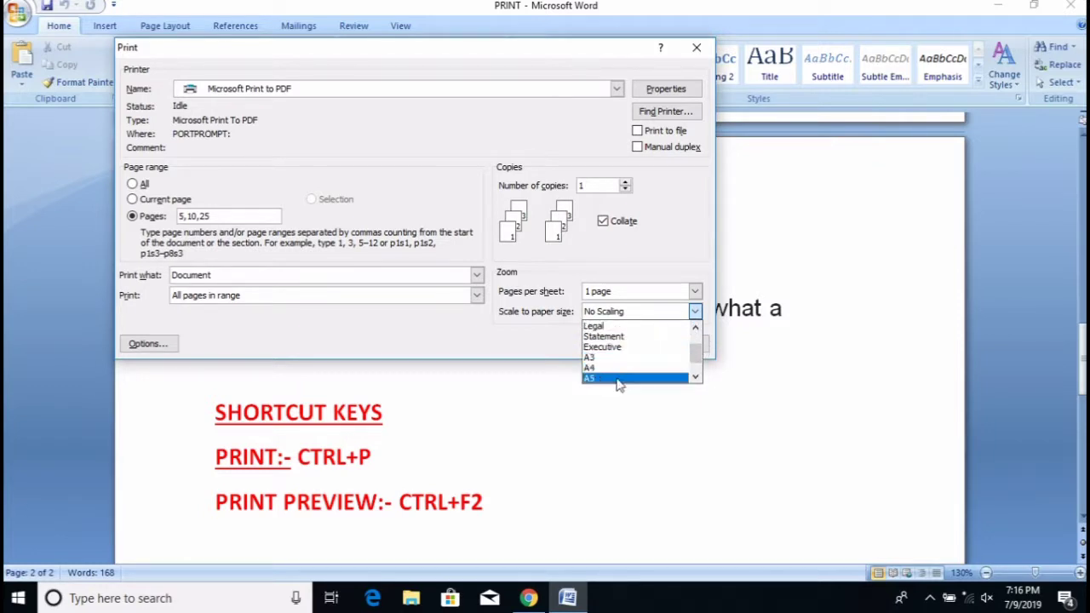
pyautogui.click(696, 377)
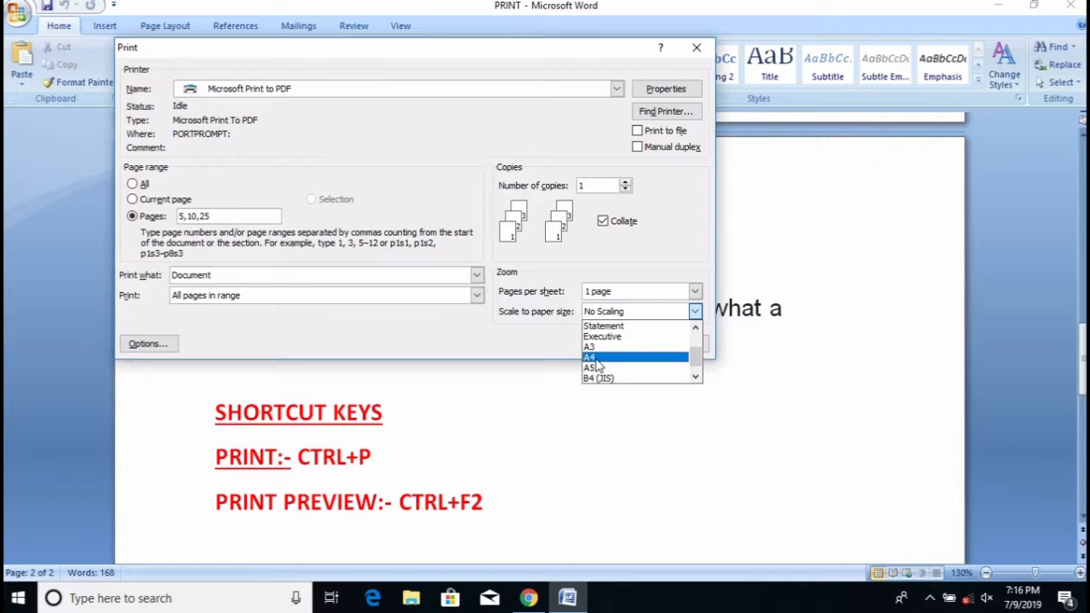
pyautogui.click(597, 357)
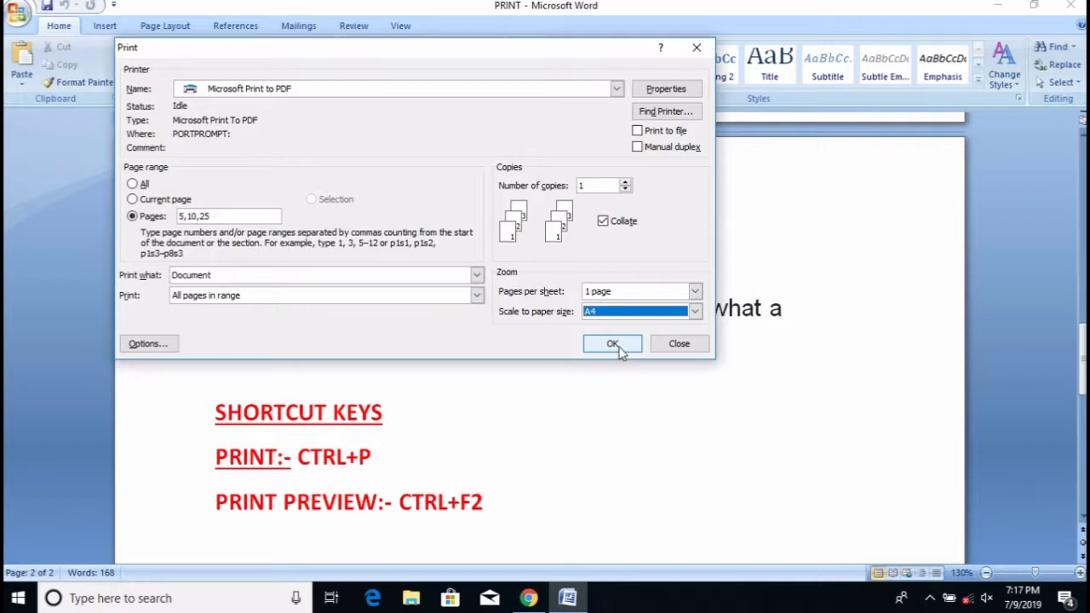
# Print to PDF, cancel the Save Print Output As window, and scroll back to page 1.
pyautogui.click(621, 352)
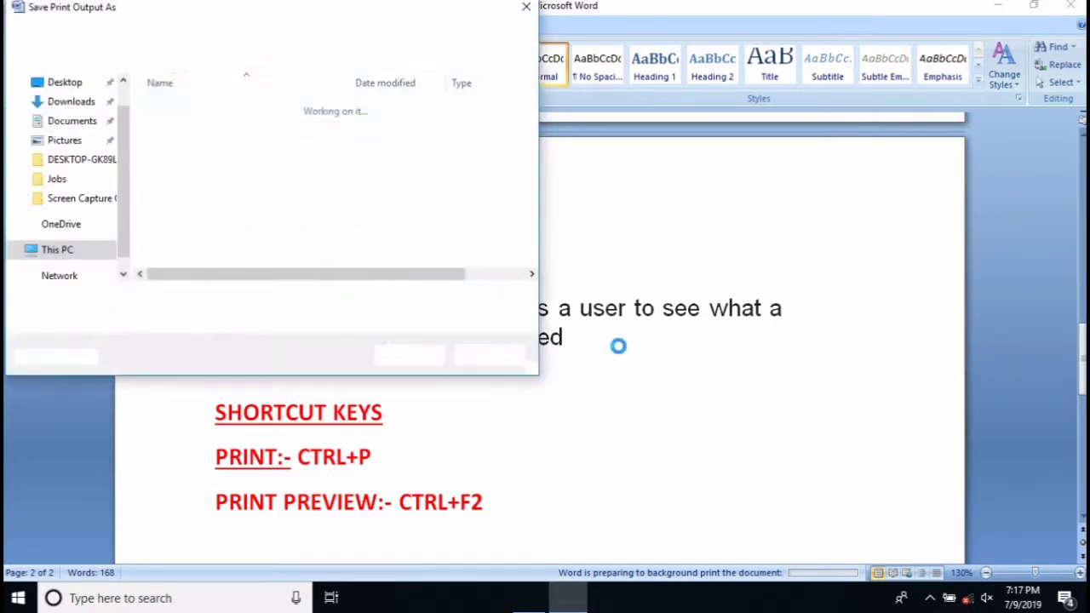
pyautogui.click(527, 8)
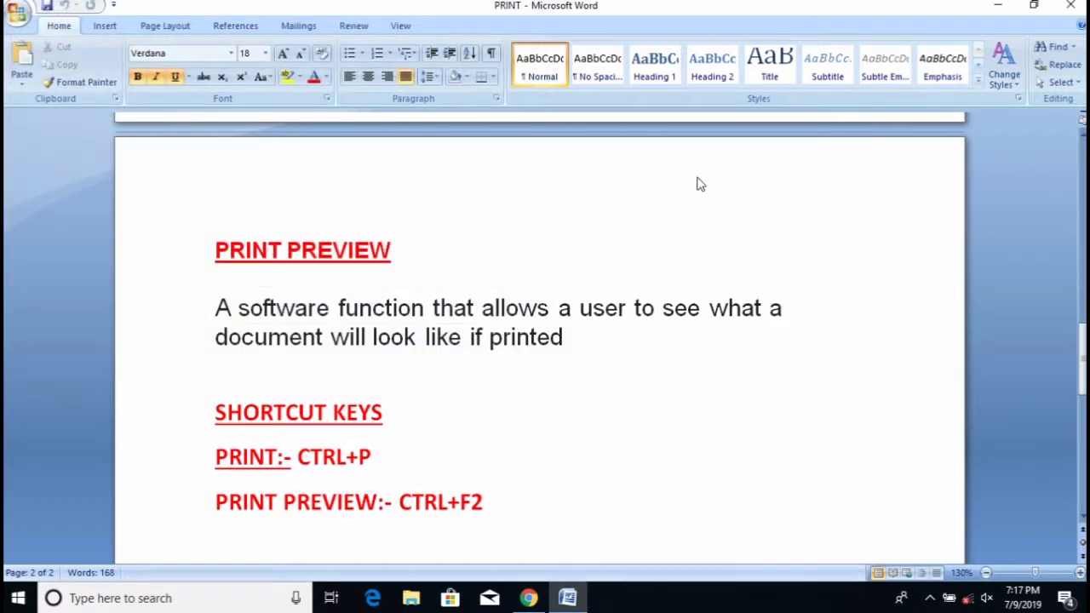
pyautogui.scroll(5, 840, 366)
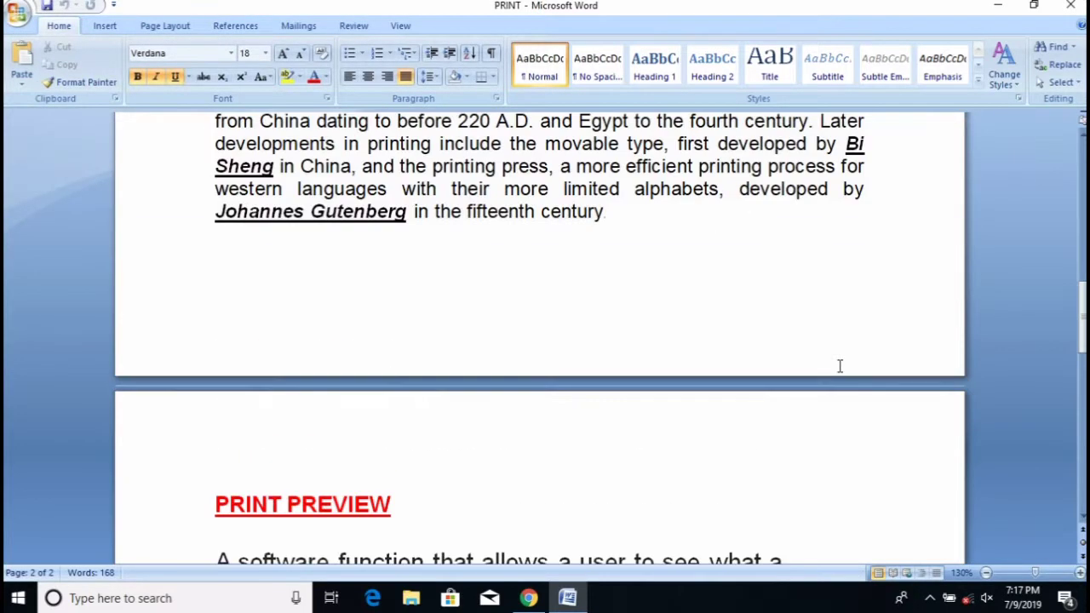
pyautogui.scroll(4, 839, 366)
pyautogui.scroll(3, 840, 365)
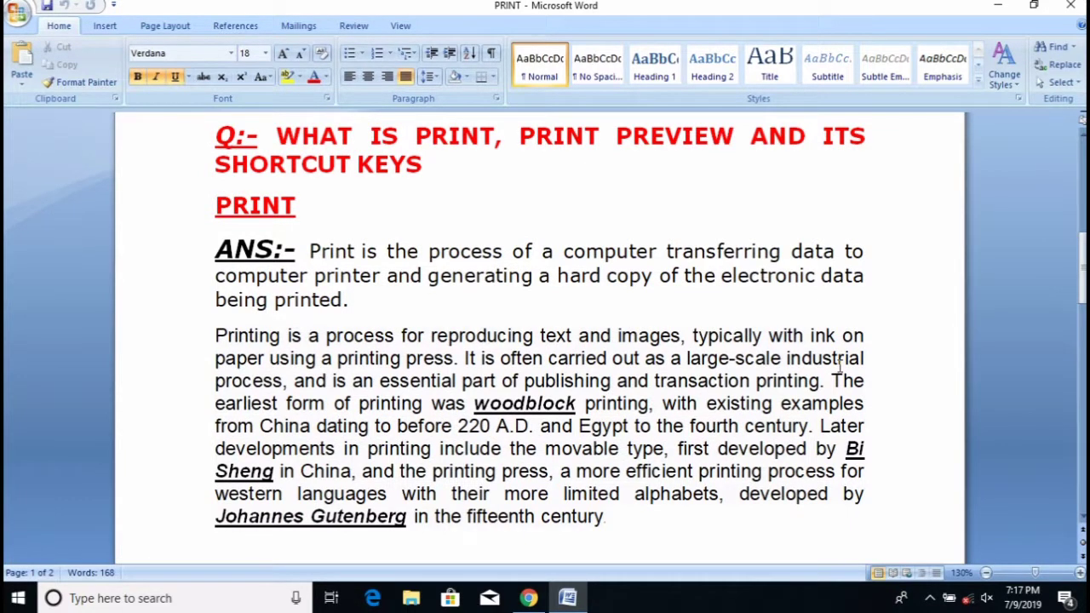
# Preview page 1 with Ctrl+F2, then close Print Preview.
pyautogui.hotkey('ctrl', 'F2')
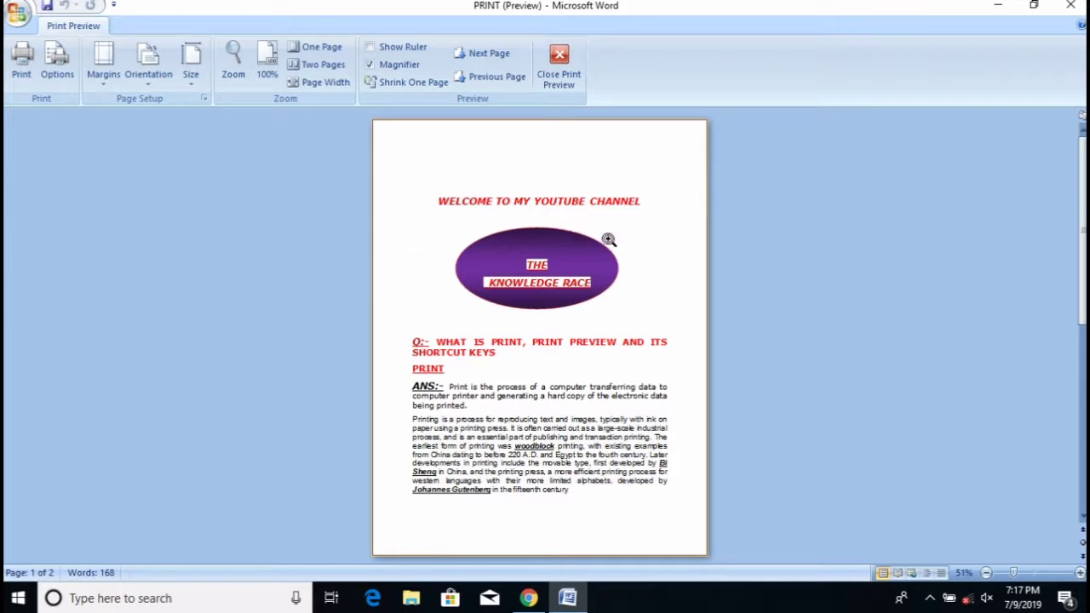
pyautogui.click(567, 57)
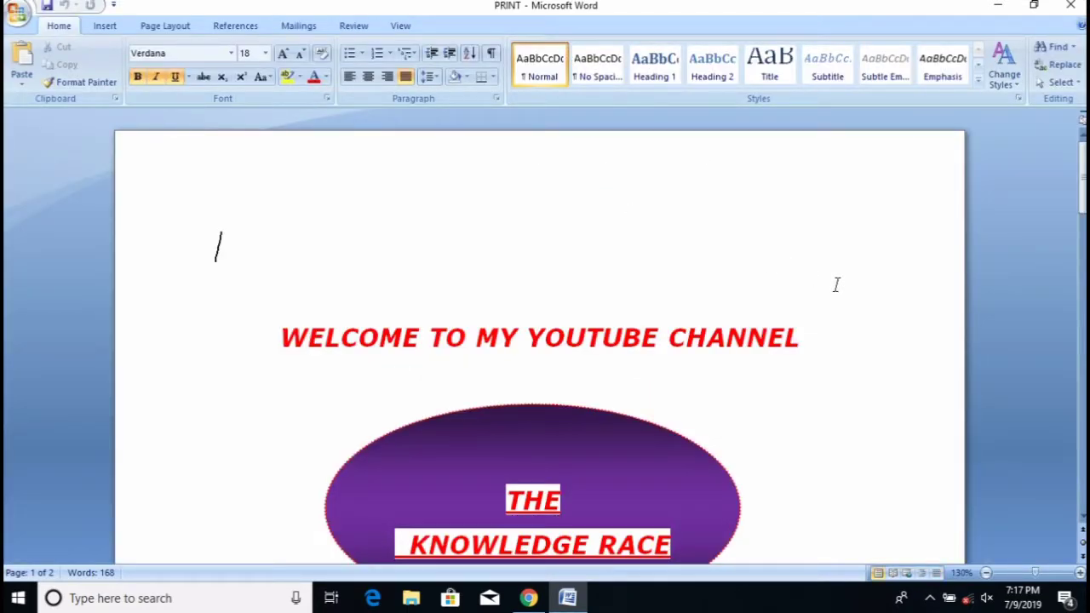
pyautogui.scroll(-1, 836, 285)
pyautogui.scroll(-2, 836, 284)
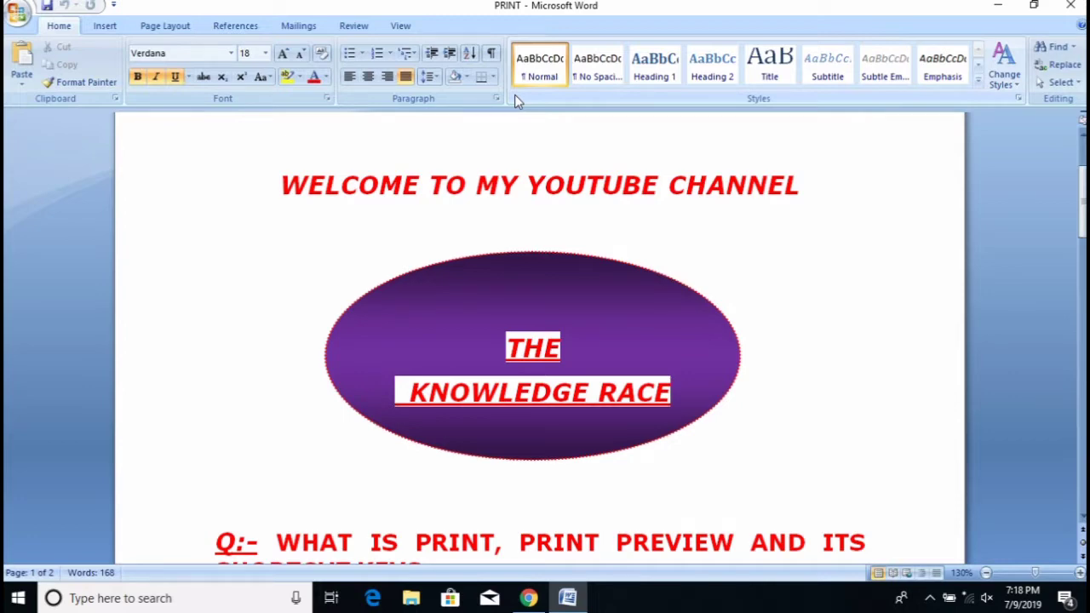
pyautogui.scroll(-2, 795, 338)
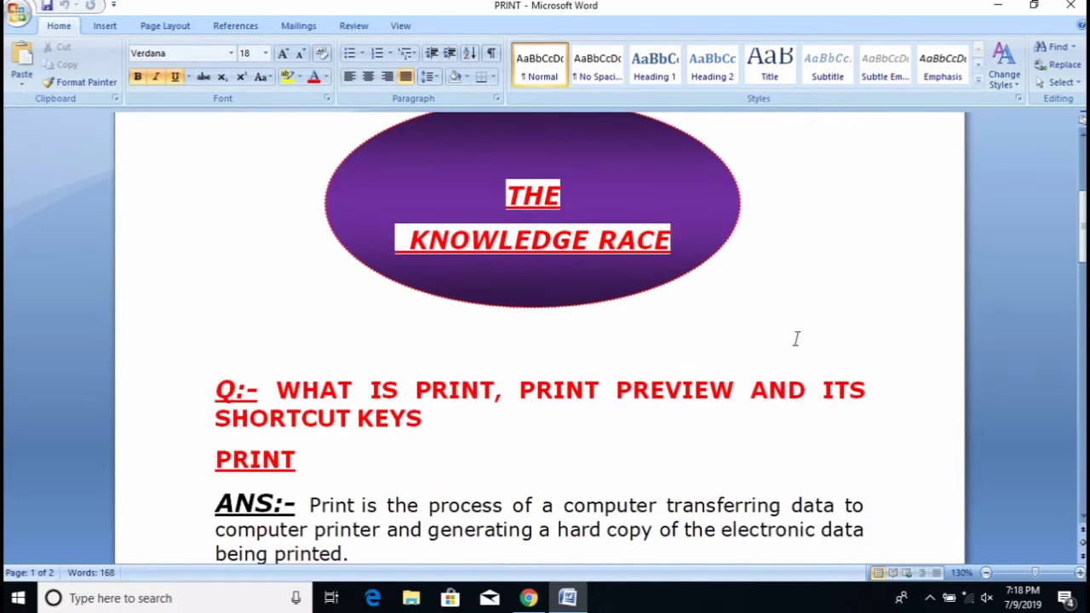
pyautogui.scroll(-2, 797, 339)
pyautogui.scroll(-1, 798, 338)
pyautogui.scroll(-1, 798, 339)
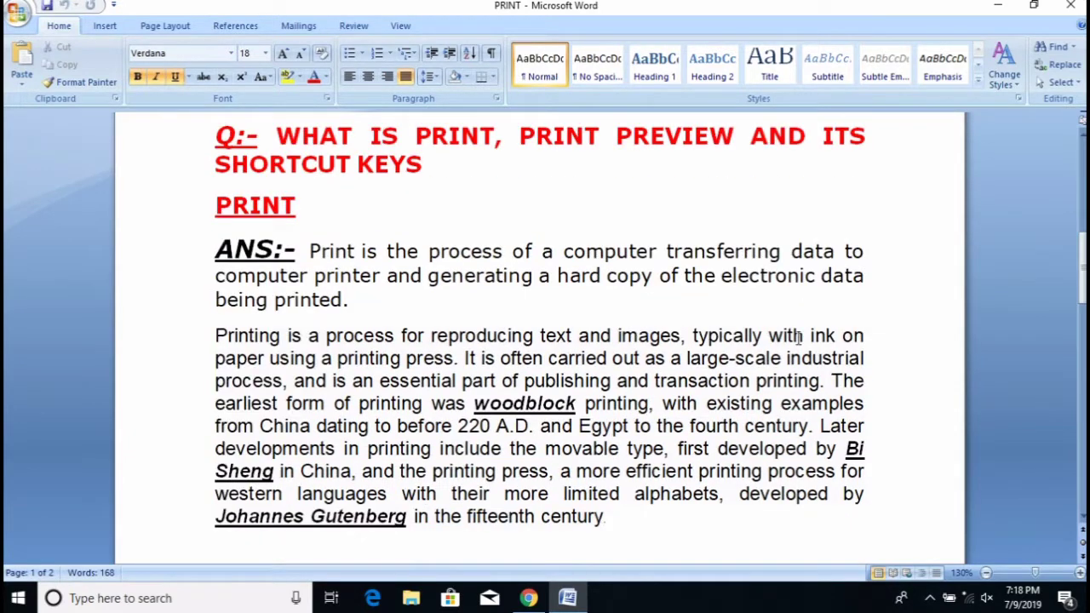